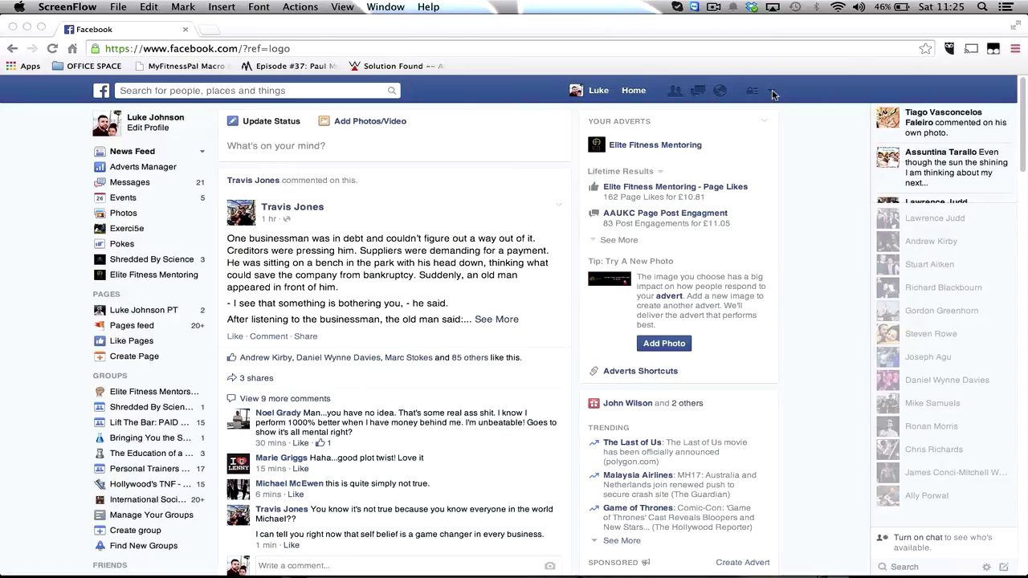
# - Go through Manage Adverts to the ad account's Audiences page in Adverts Manager
pyautogui.click(772, 95)
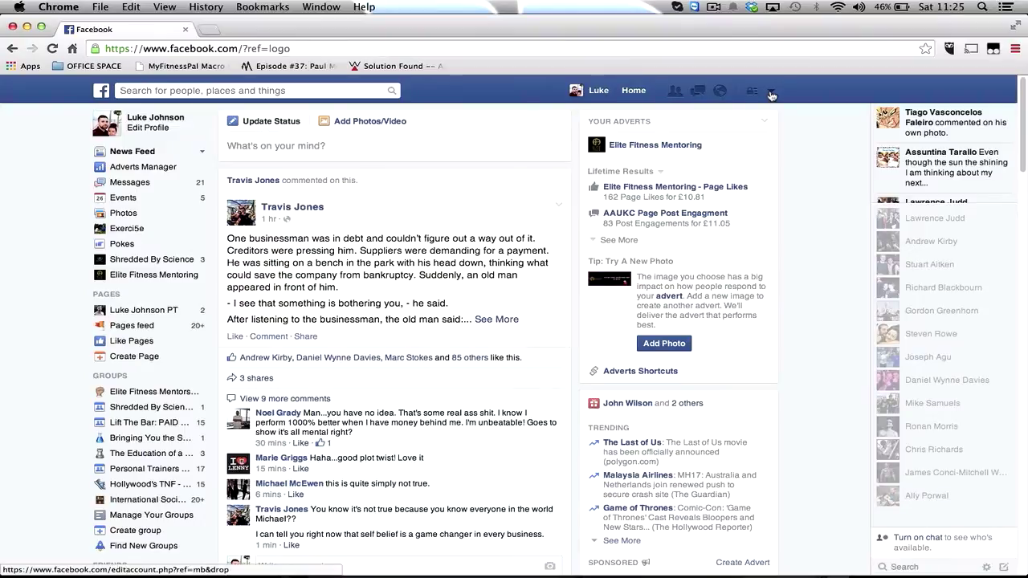
pyautogui.click(771, 93)
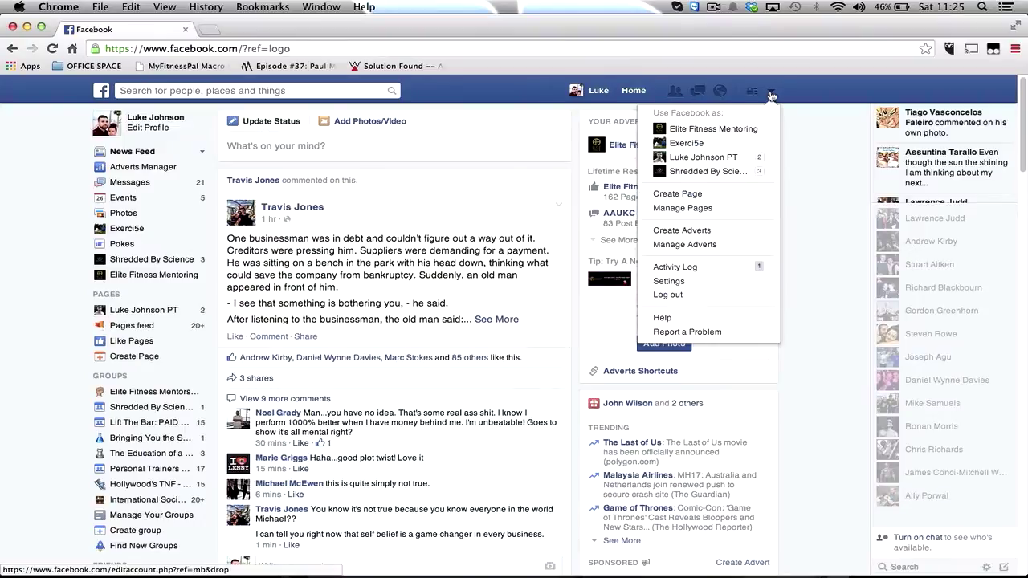
pyautogui.click(693, 244)
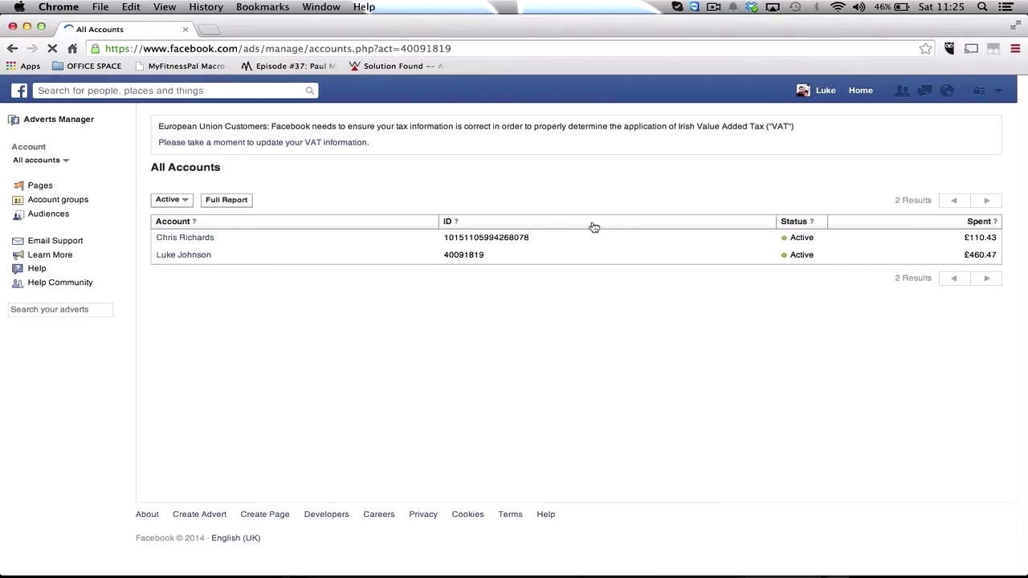
pyautogui.click(48, 214)
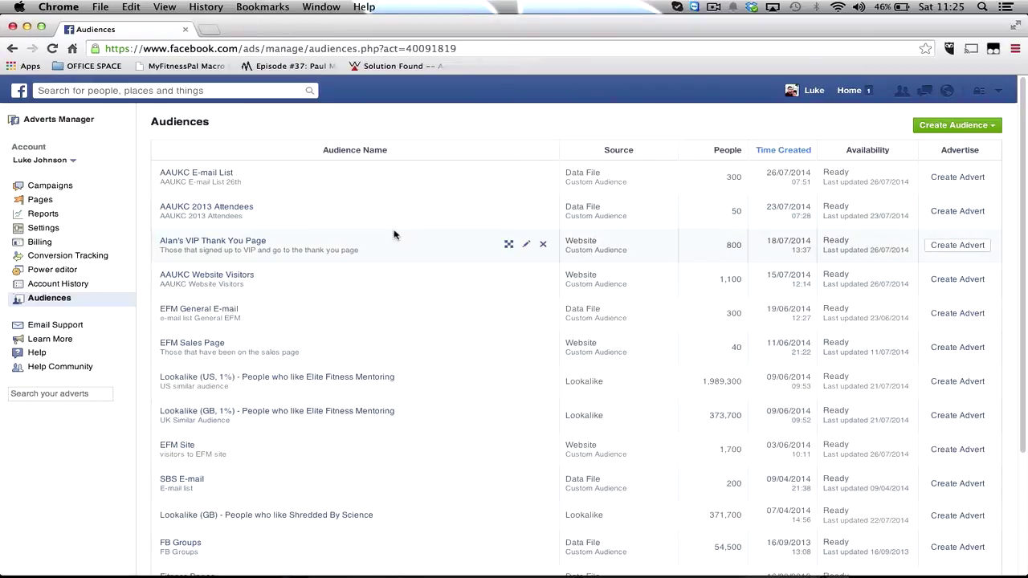
# - Open Create Audience > Custom Audience, backing out of MailChimp, to show the custom audience types
pyautogui.scroll(-4, 394, 233)
pyautogui.scroll(4, 393, 233)
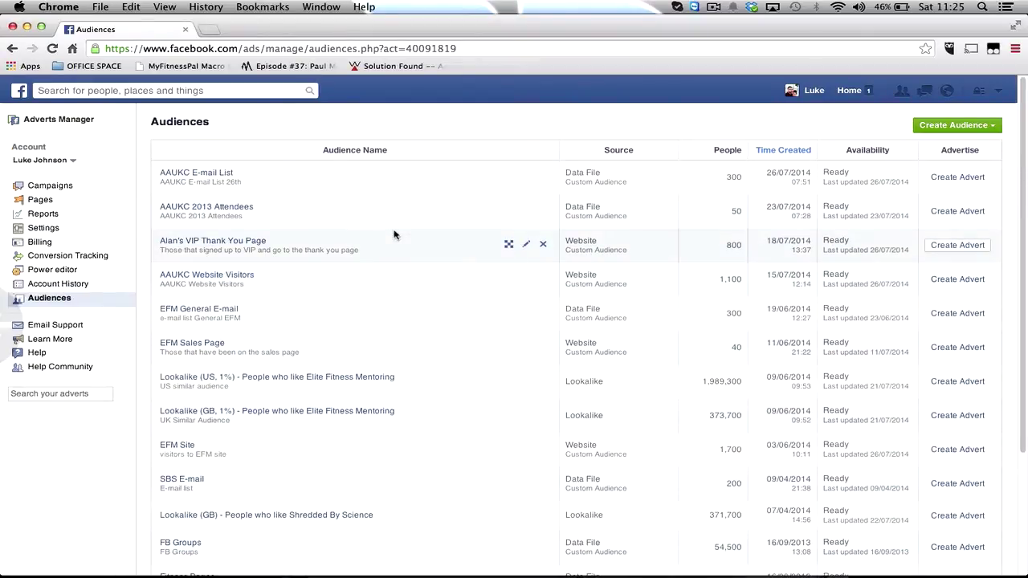
pyautogui.click(987, 127)
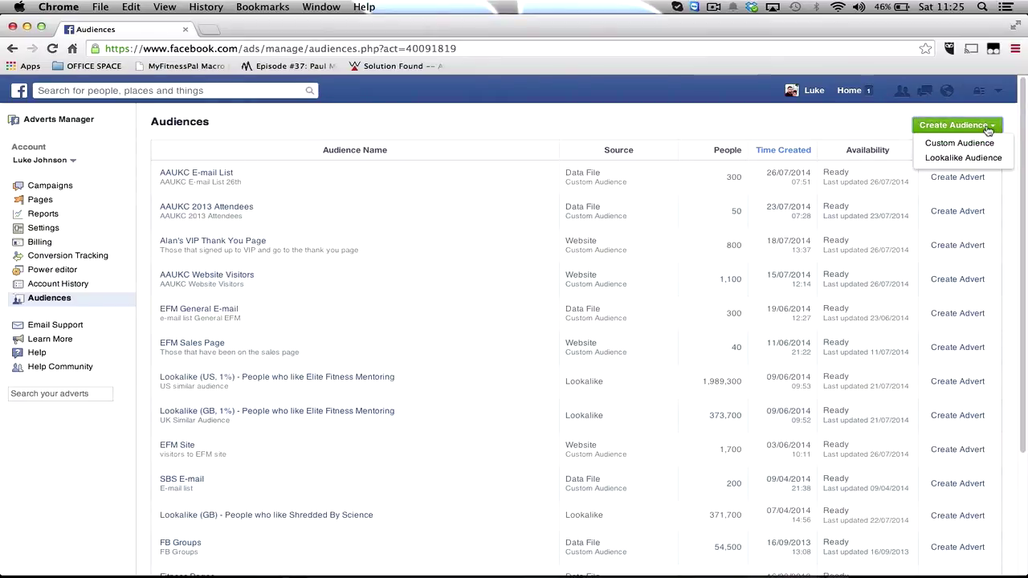
pyautogui.click(961, 144)
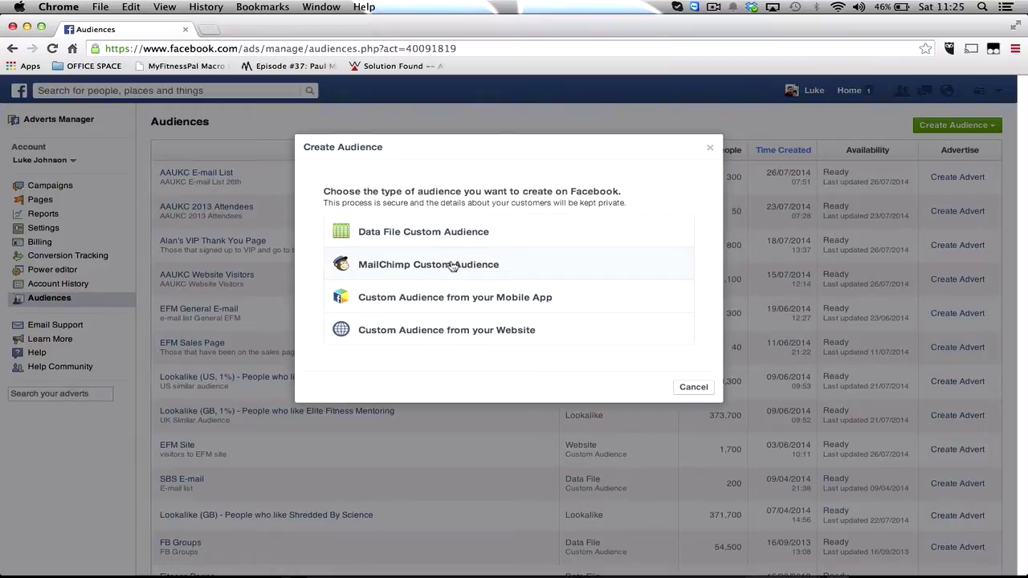
pyautogui.click(452, 266)
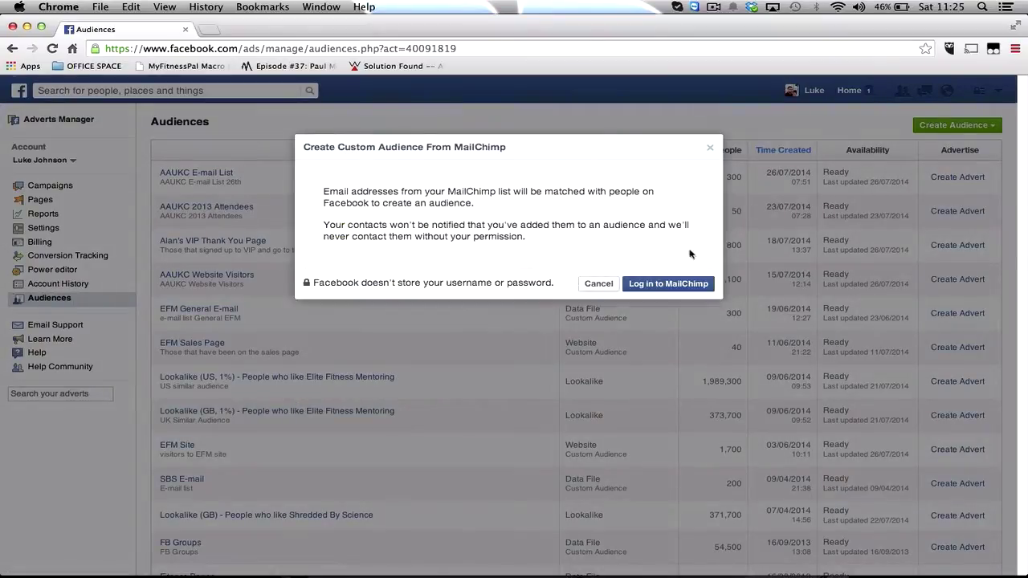
pyautogui.click(710, 149)
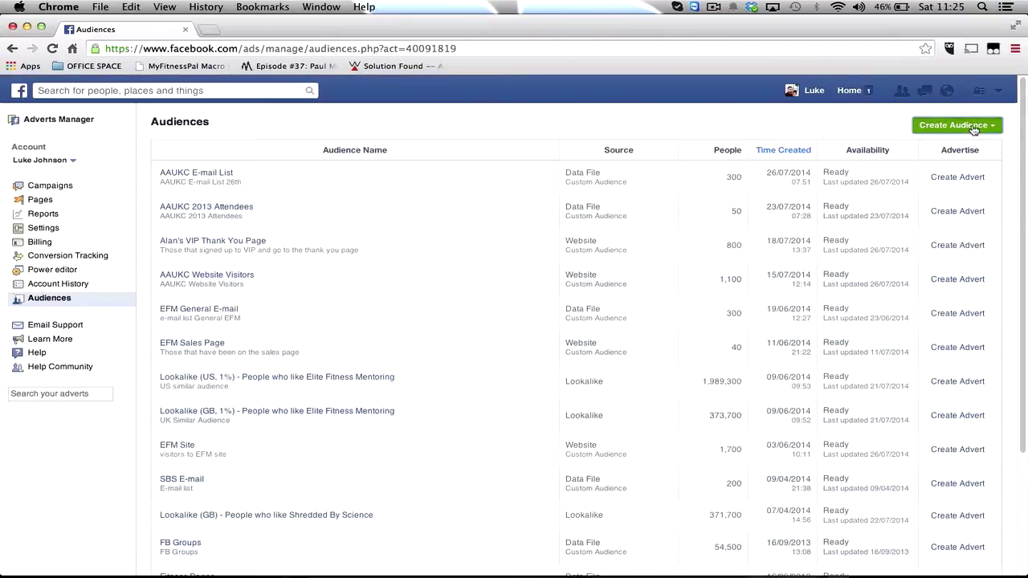
pyautogui.click(973, 130)
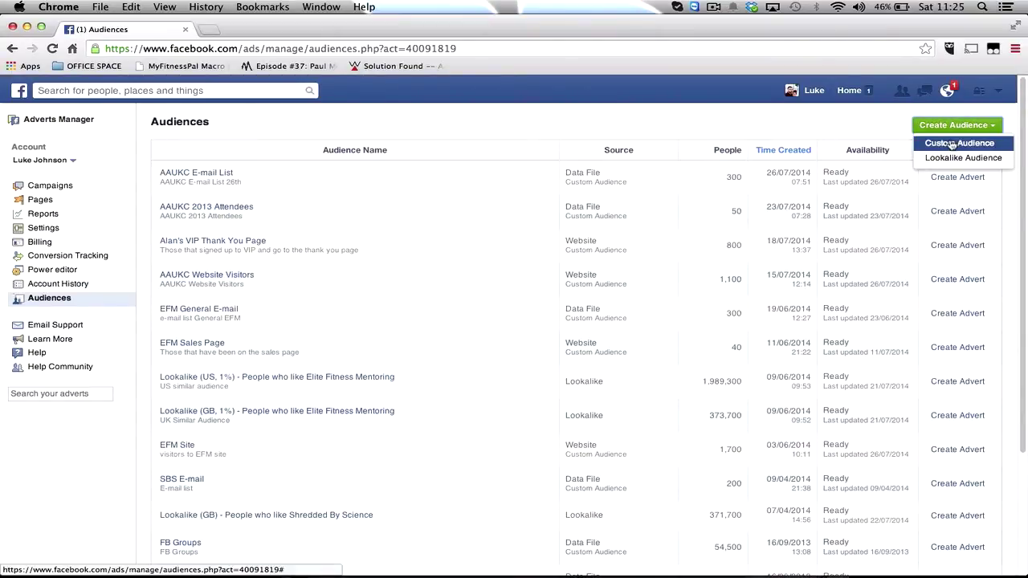
pyautogui.click(952, 145)
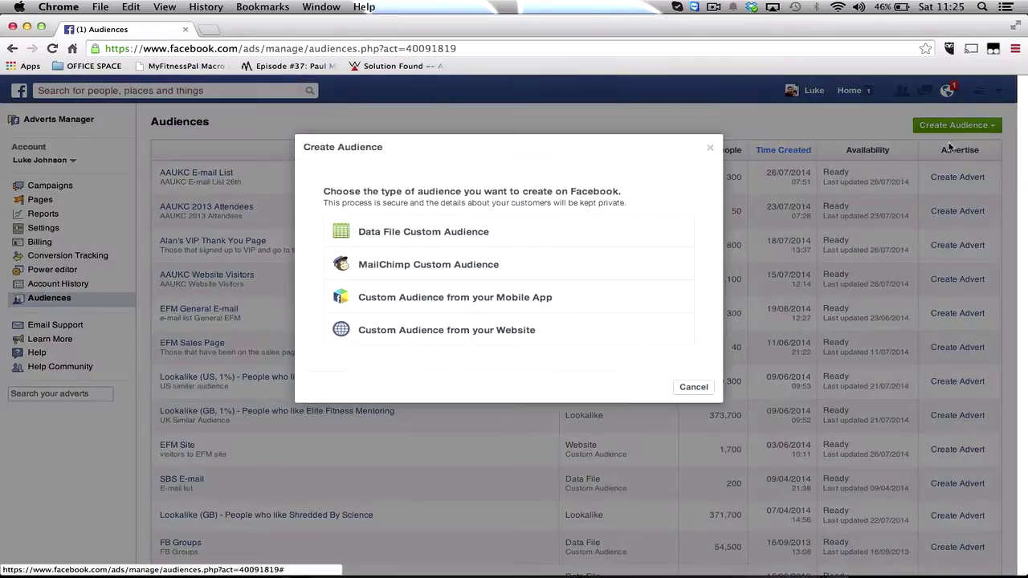
# - Choose Data File, enter 'Testing' as name and description, and set data type to Emails
pyautogui.click(369, 235)
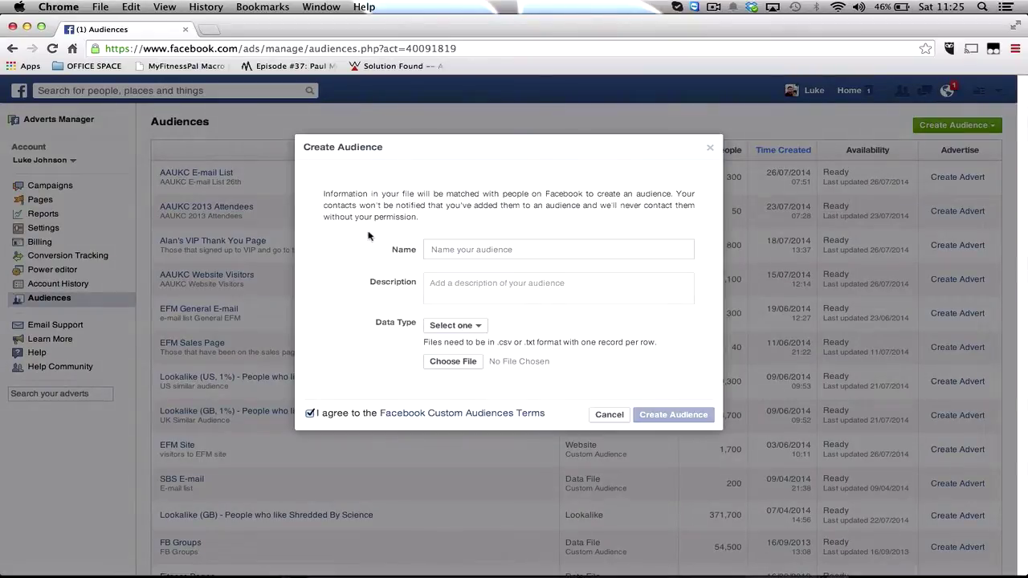
pyautogui.click(470, 250)
pyautogui.write('Testing')
pyautogui.click(469, 288)
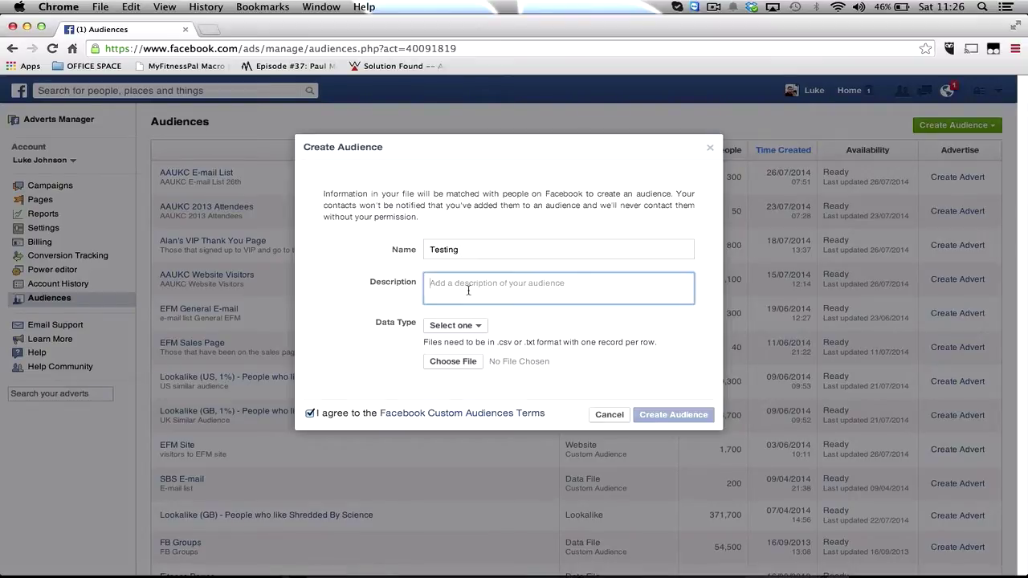
pyautogui.write('Testing')
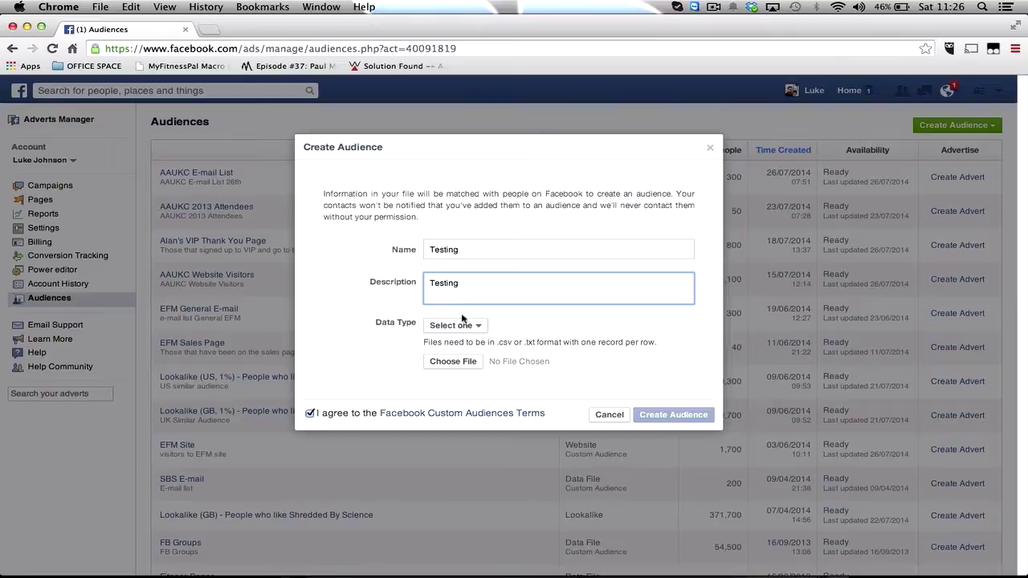
pyautogui.click(474, 327)
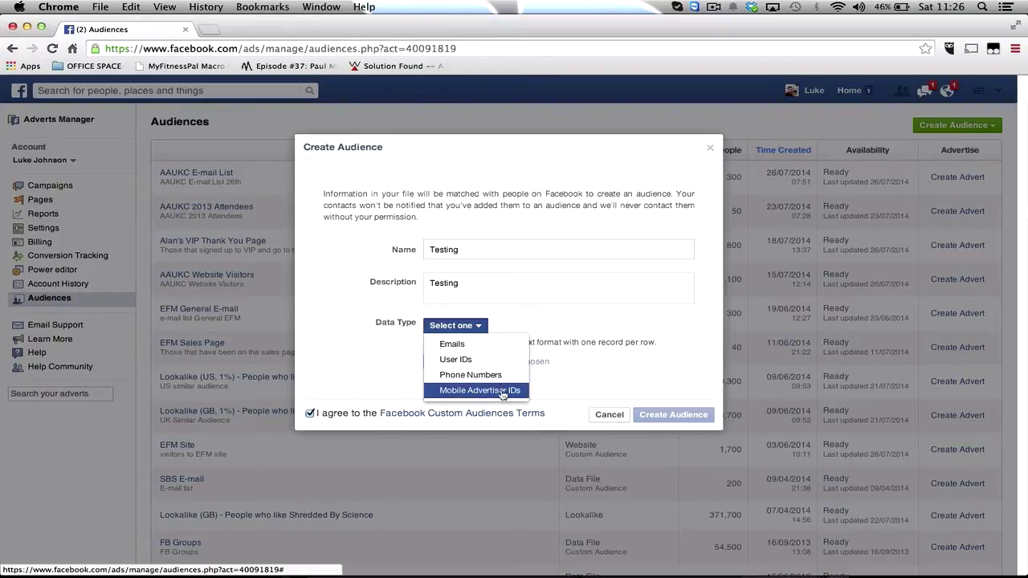
pyautogui.click(494, 346)
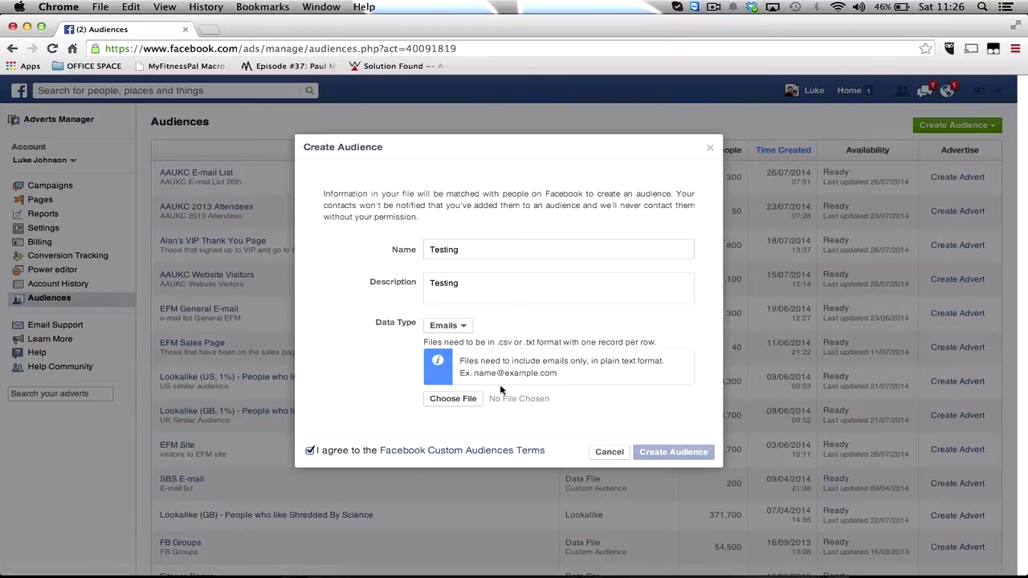
# - Switch to AWeber and open the subscriber management page for the AAUKC list
pyautogui.press('F3')
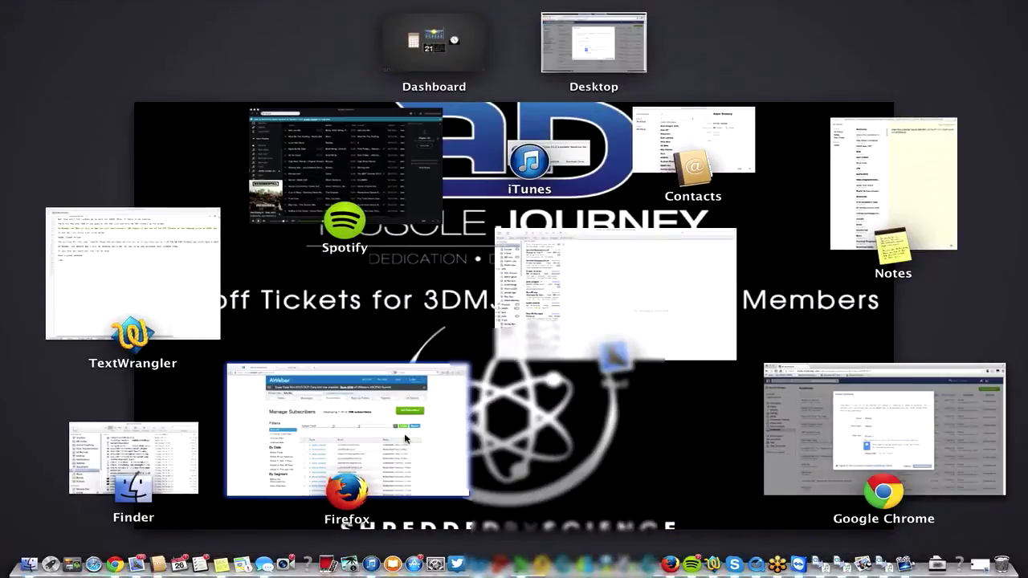
pyautogui.click(404, 433)
pyautogui.click(294, 141)
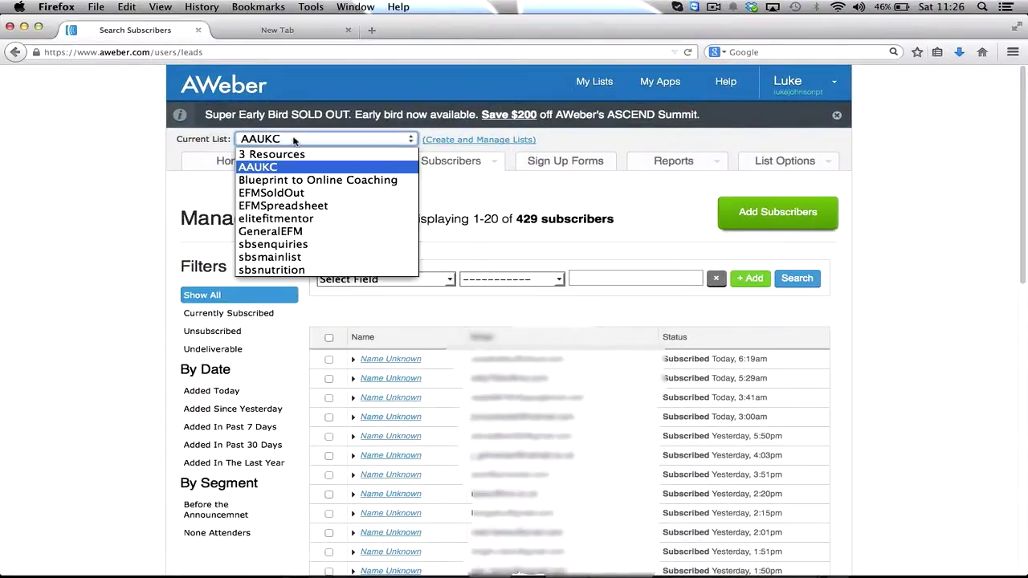
pyautogui.click(287, 172)
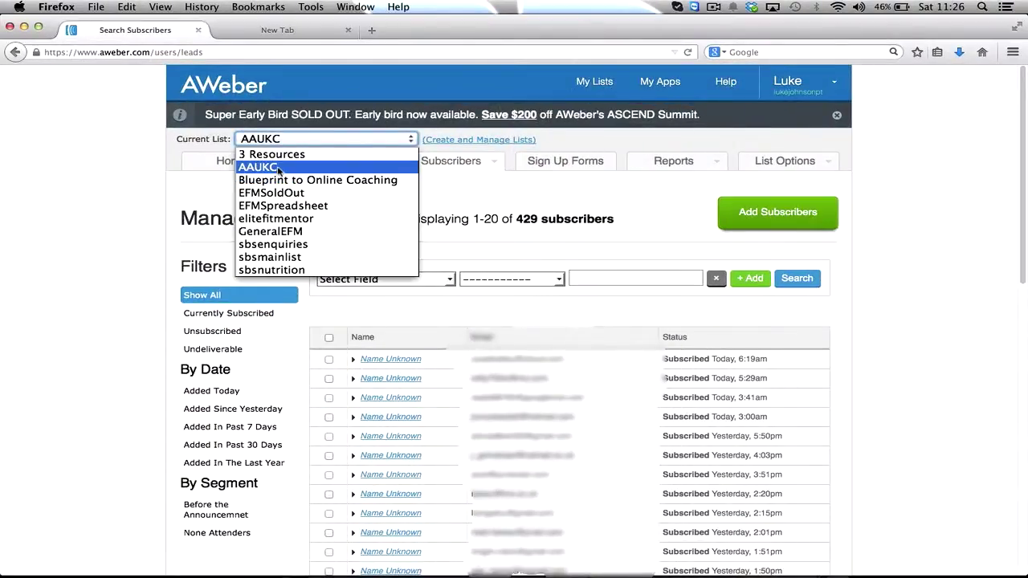
pyautogui.moveTo(490, 166)
pyautogui.click(450, 166)
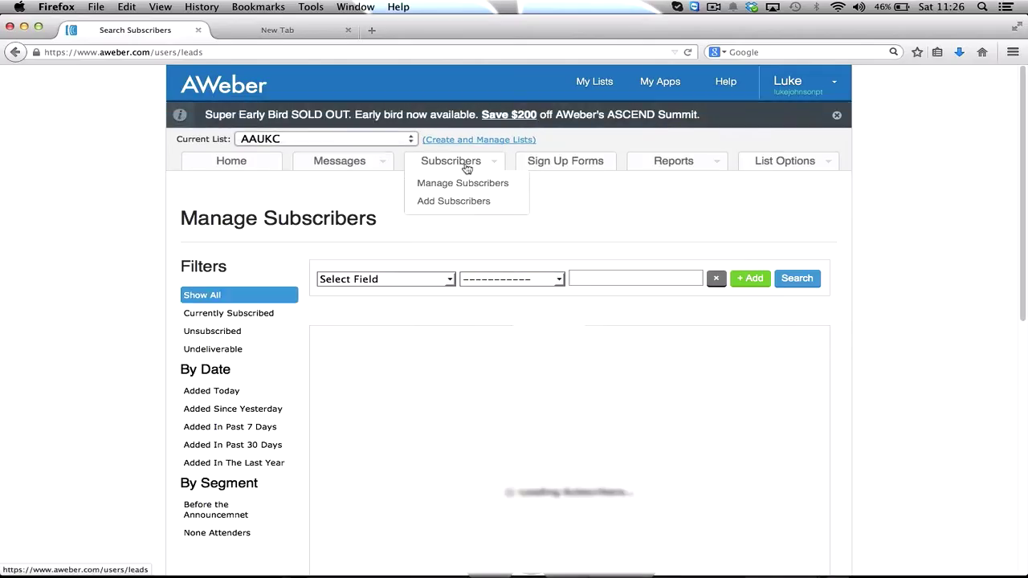
# - Export the AAUKC subscribers as a CSV and open the downloaded file
pyautogui.scroll(-5, 126, 361)
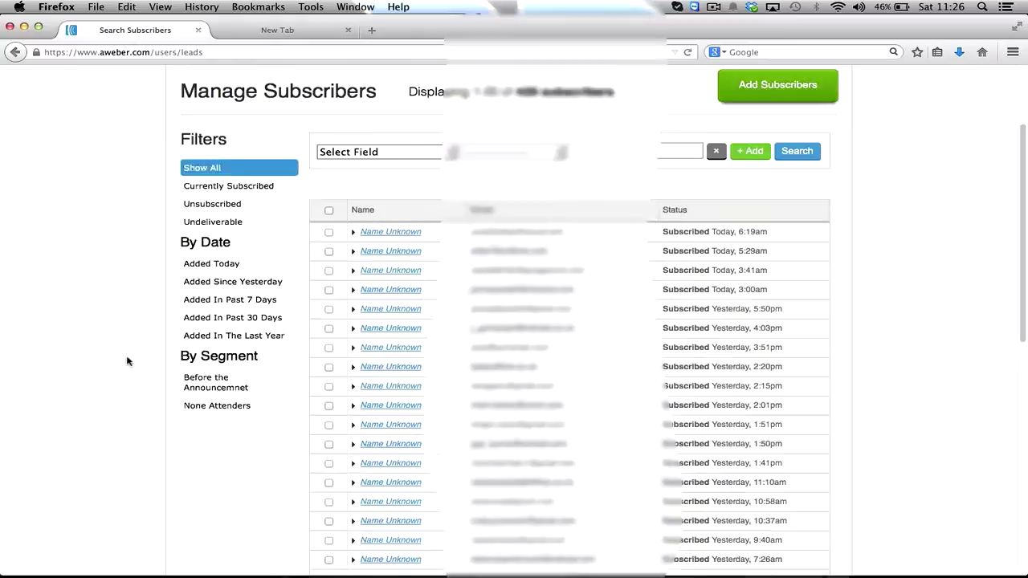
pyautogui.scroll(-2, 126, 362)
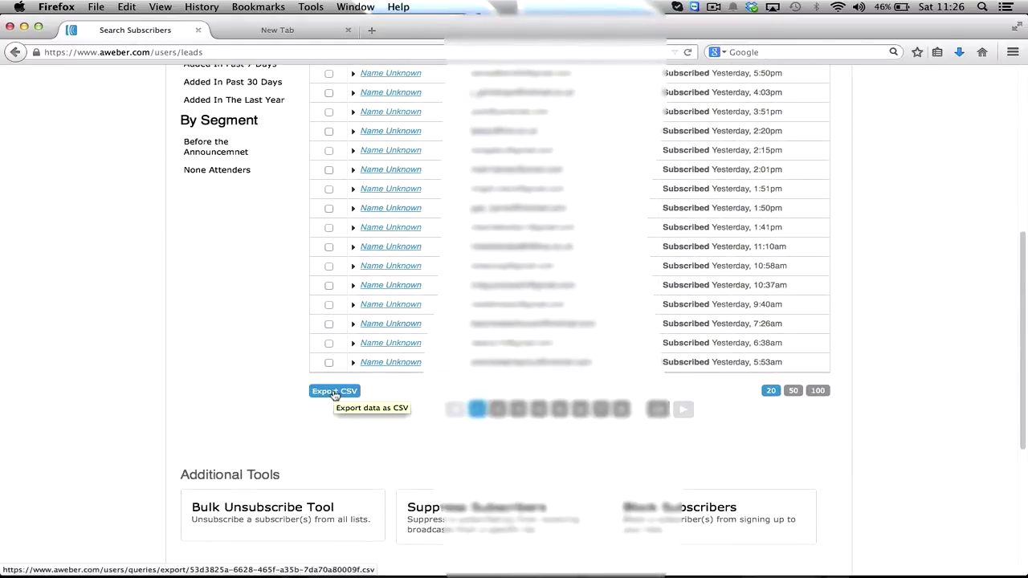
pyautogui.click(334, 392)
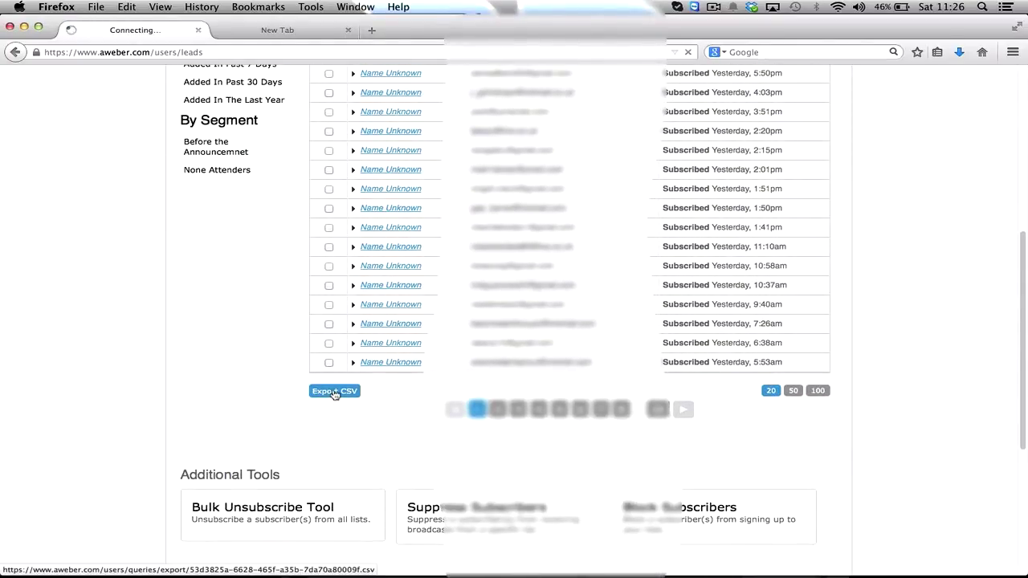
pyautogui.click(495, 303)
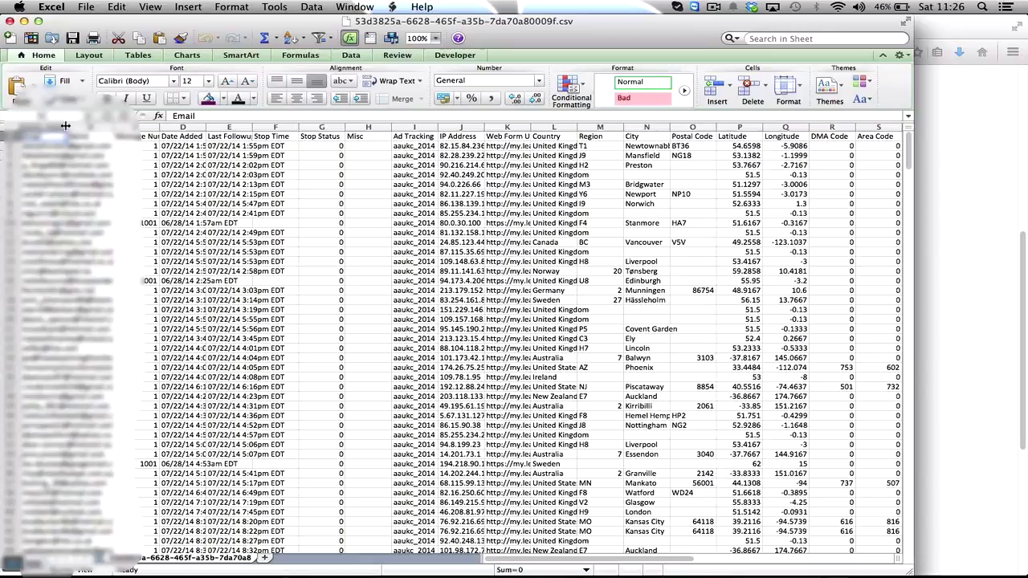
# - Autofit the Email column A and clear all contents from columns B through O
pyautogui.doubleClick(65, 126)
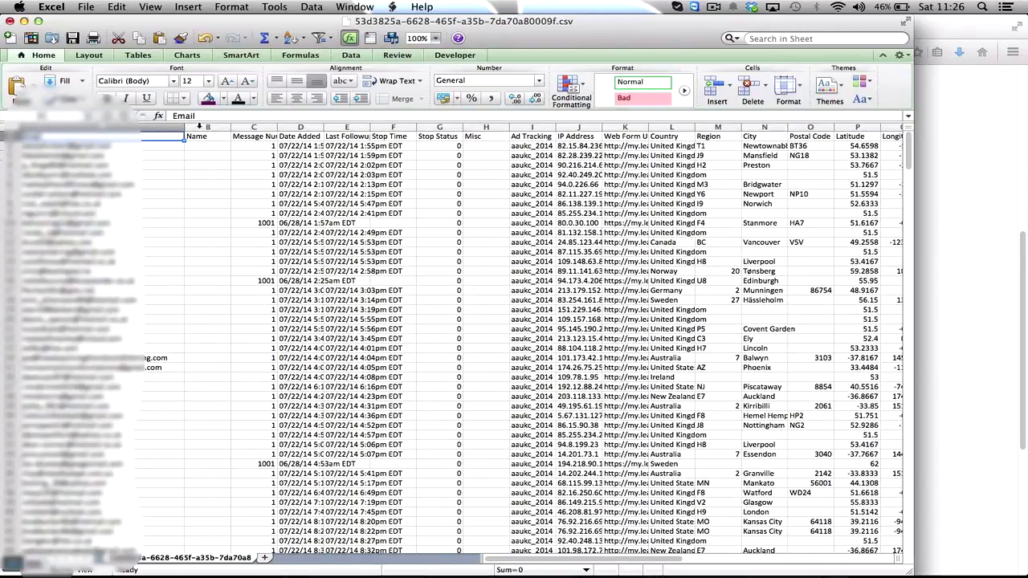
pyautogui.moveTo(199, 126); pyautogui.dragTo(904, 170)
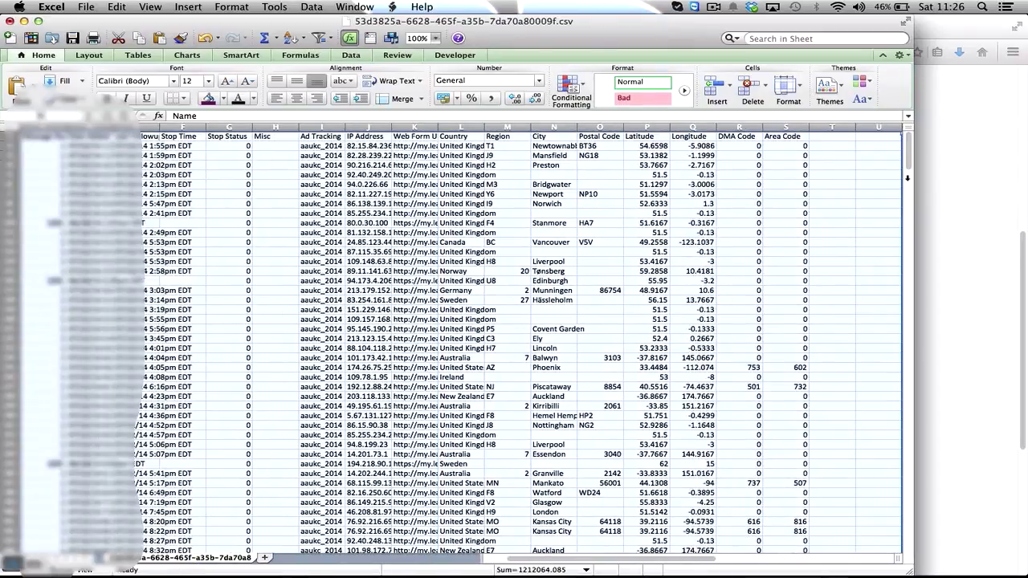
pyautogui.click(63, 102)
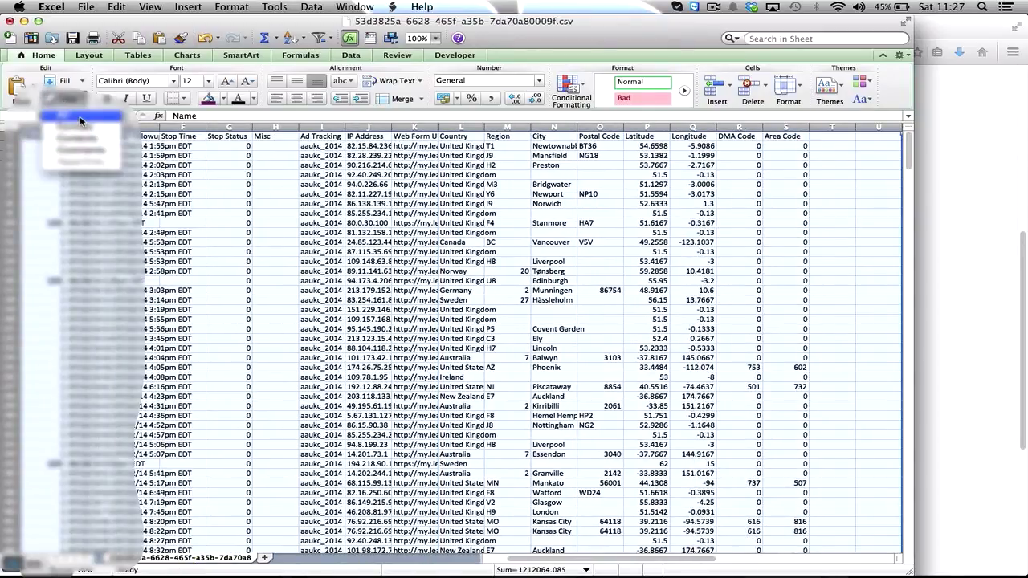
pyautogui.click(80, 120)
pyautogui.click(59, 137)
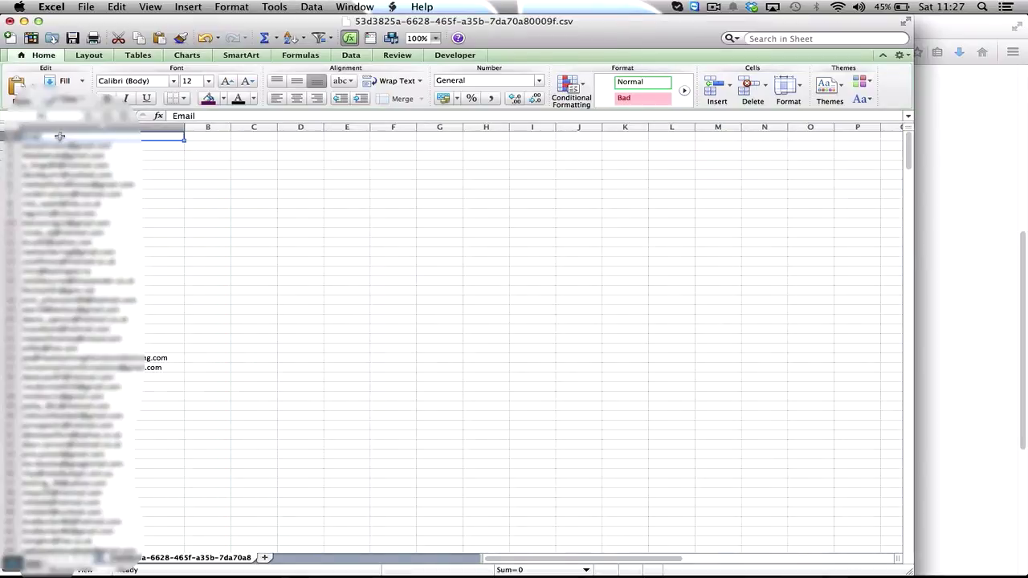
# - Save the sheet as CSV 'Testing 26th' in Documents, keeping the CSV format
pyautogui.click(90, 8)
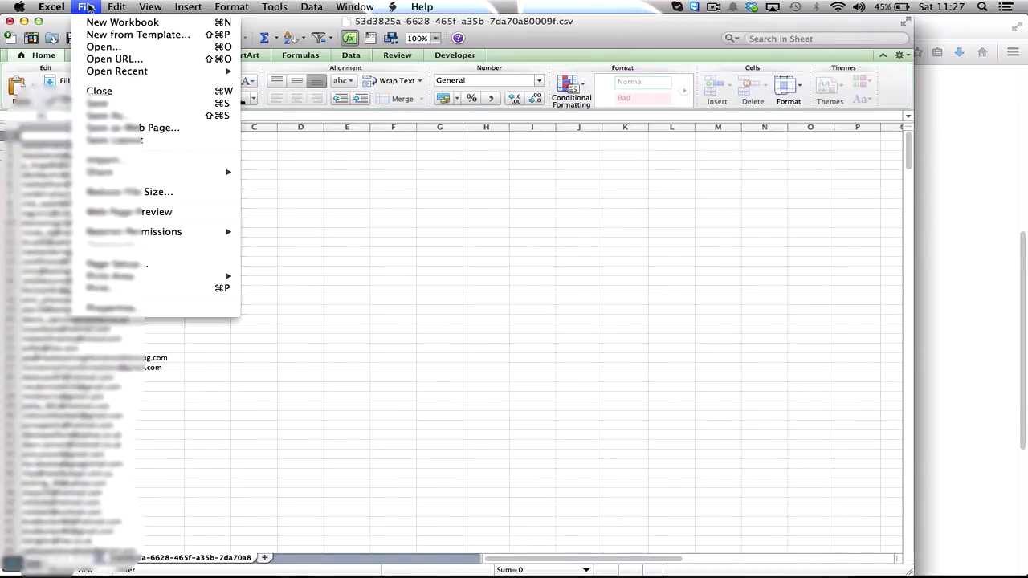
pyautogui.click(121, 114)
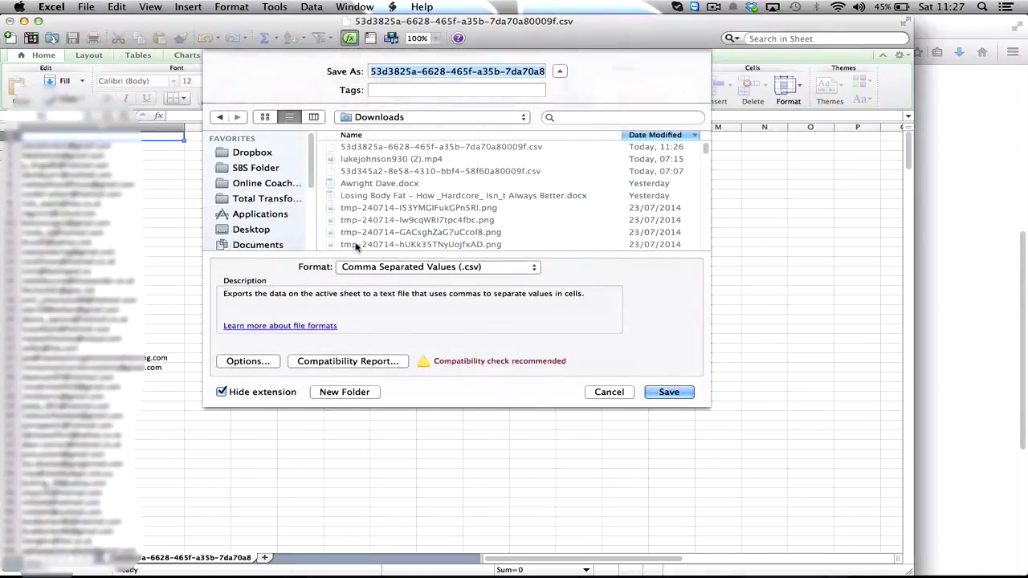
pyautogui.click(258, 244)
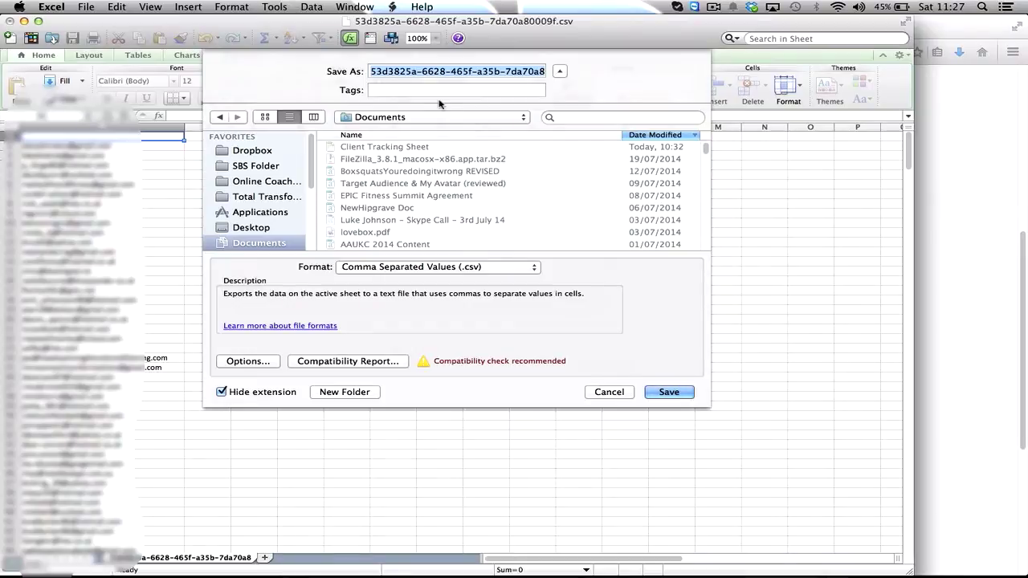
pyautogui.write('Testing')
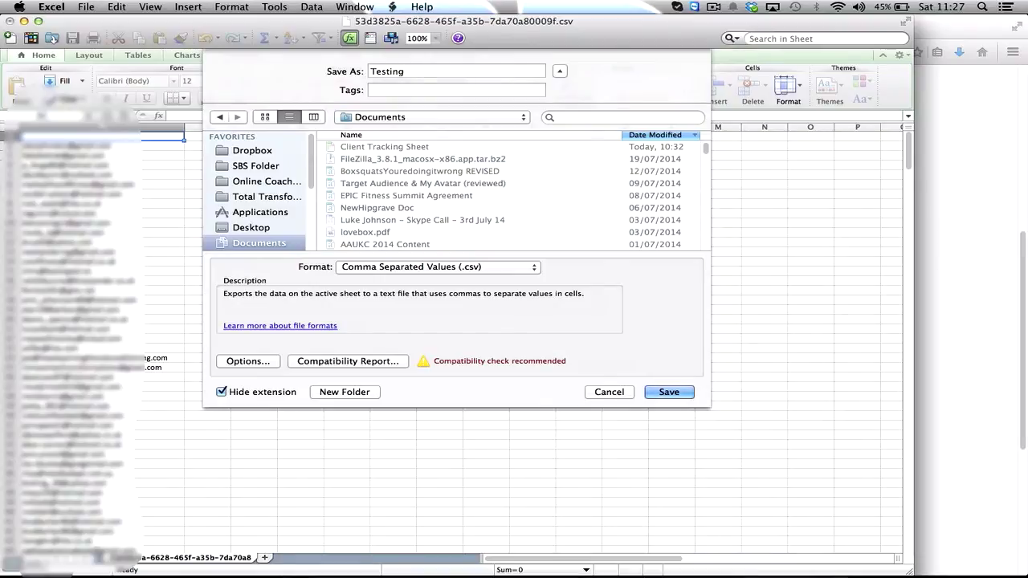
pyautogui.write(' 26th')
pyautogui.click(671, 392)
pyautogui.click(623, 338)
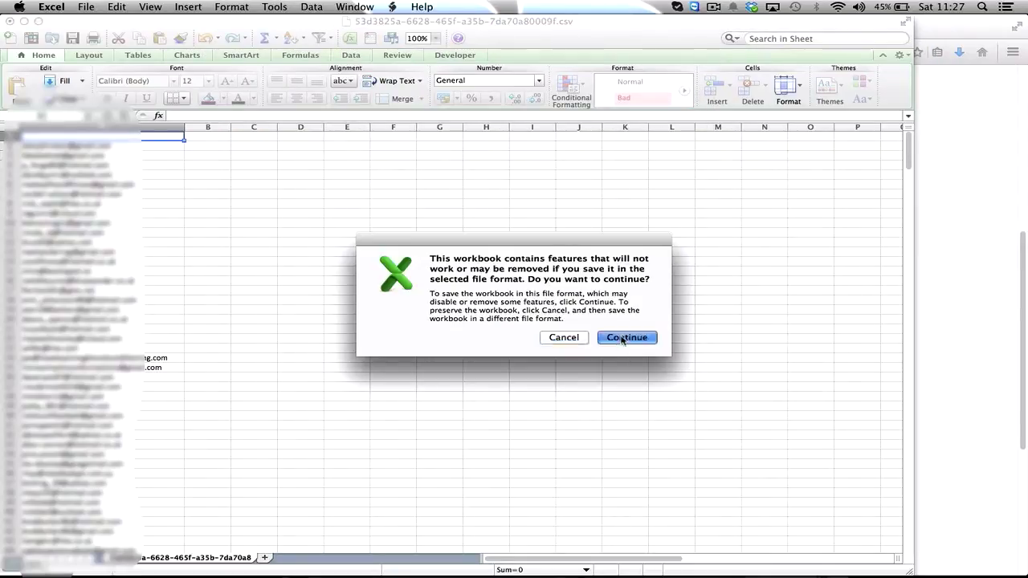
# - Close the workbook, saving changes and keeping the CSV format
pyautogui.click(10, 21)
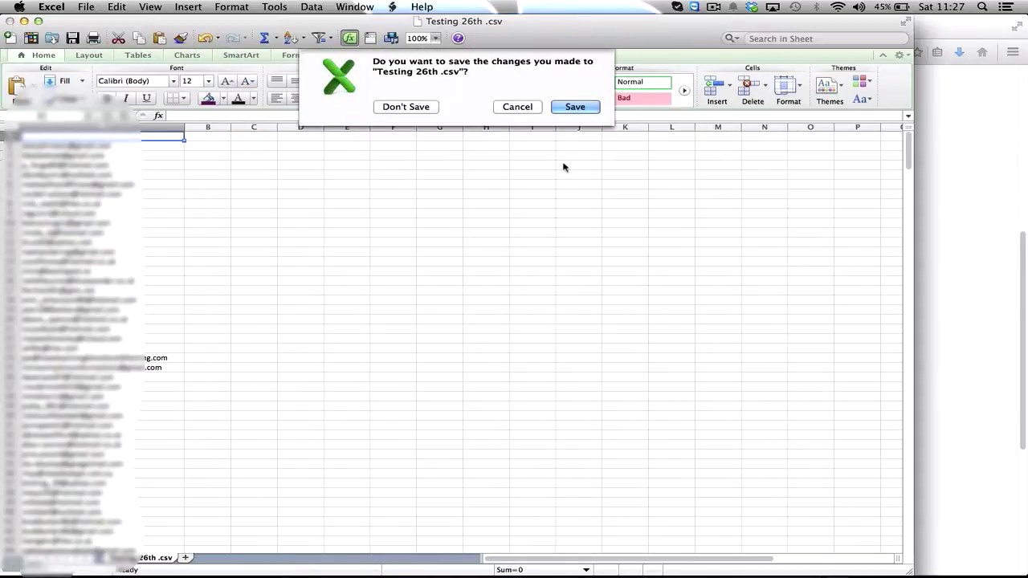
pyautogui.click(575, 108)
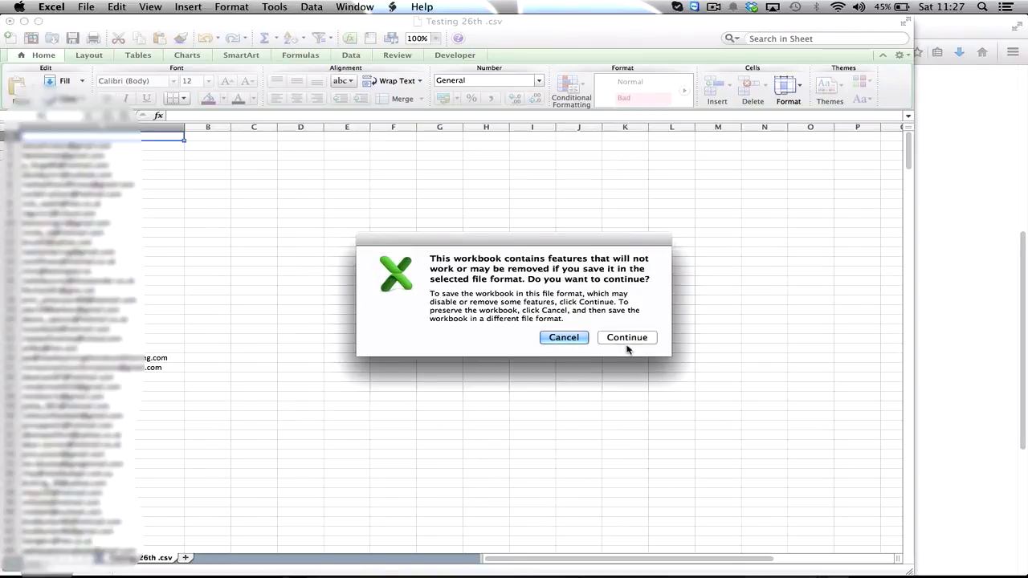
pyautogui.click(627, 338)
# - Back in the Facebook audience form, upload 'Testing 26th .csv' from Documents
pyautogui.scroll(5, 563, 261)
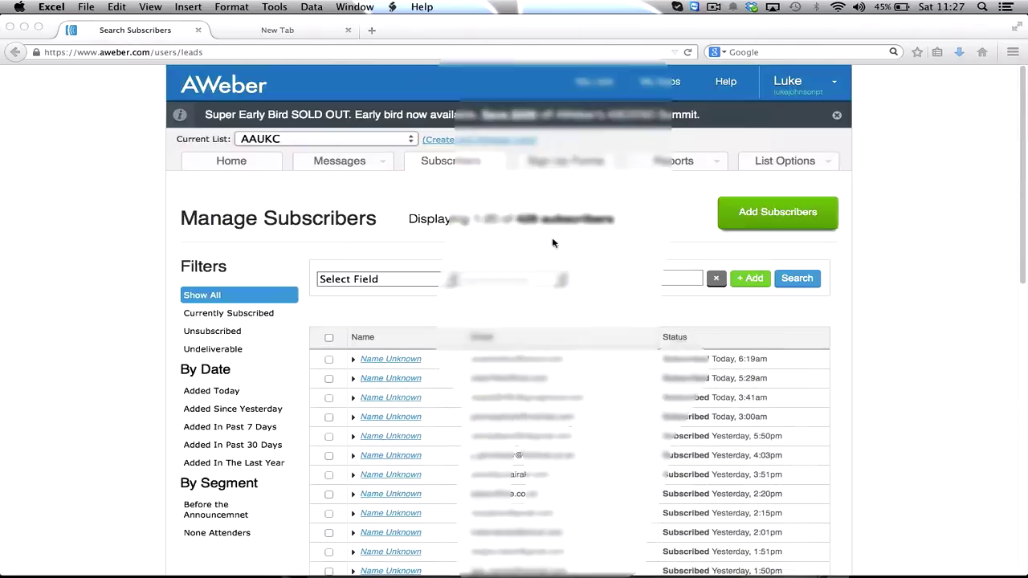
pyautogui.hotkey('ctrl', 'Up')
pyautogui.click(345, 413)
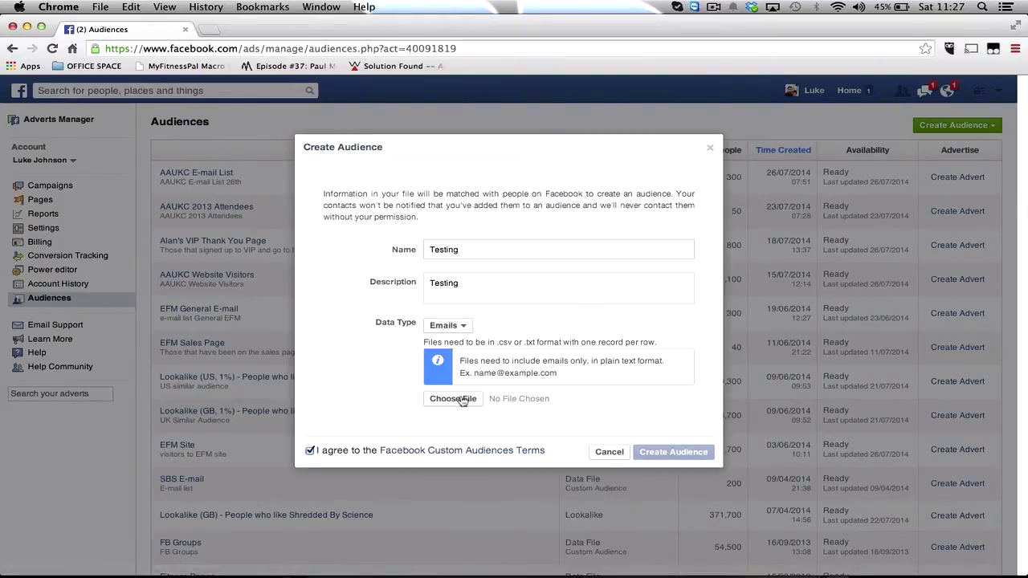
pyautogui.click(463, 400)
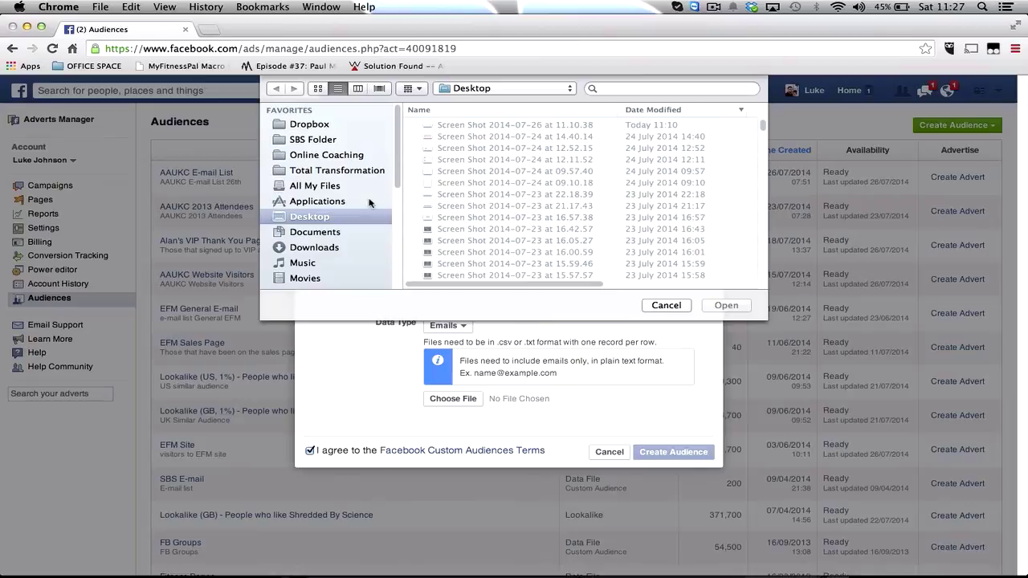
pyautogui.click(318, 232)
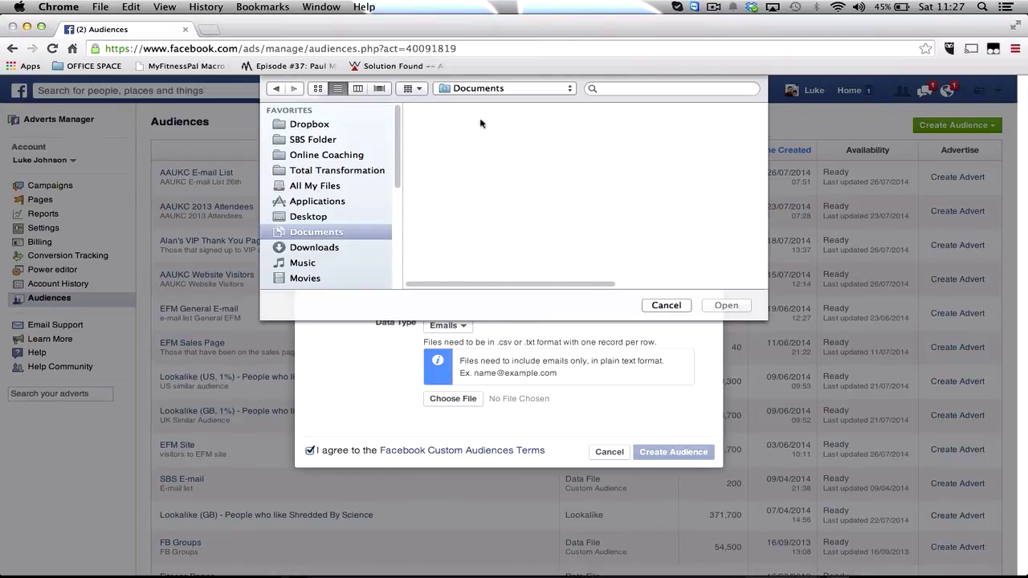
pyautogui.click(466, 126)
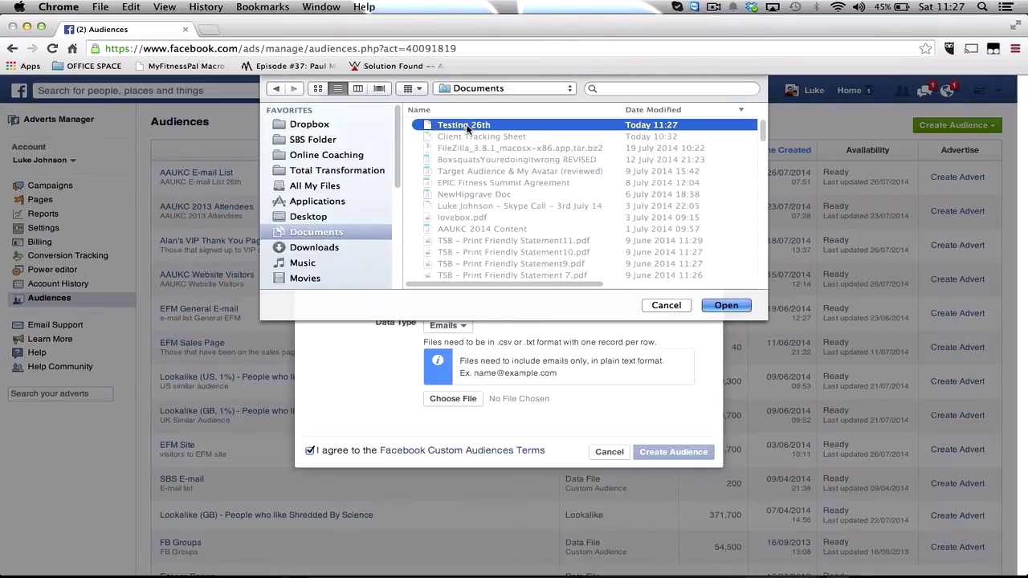
pyautogui.click(726, 305)
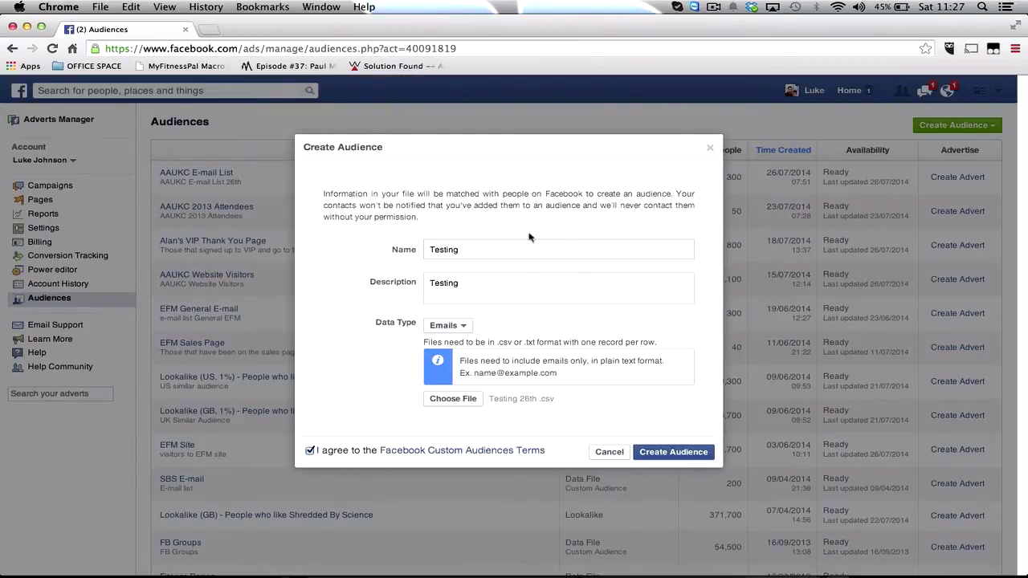
# - Create the Testing audience from the uploaded file and dismiss the confirmation
pyautogui.click(671, 453)
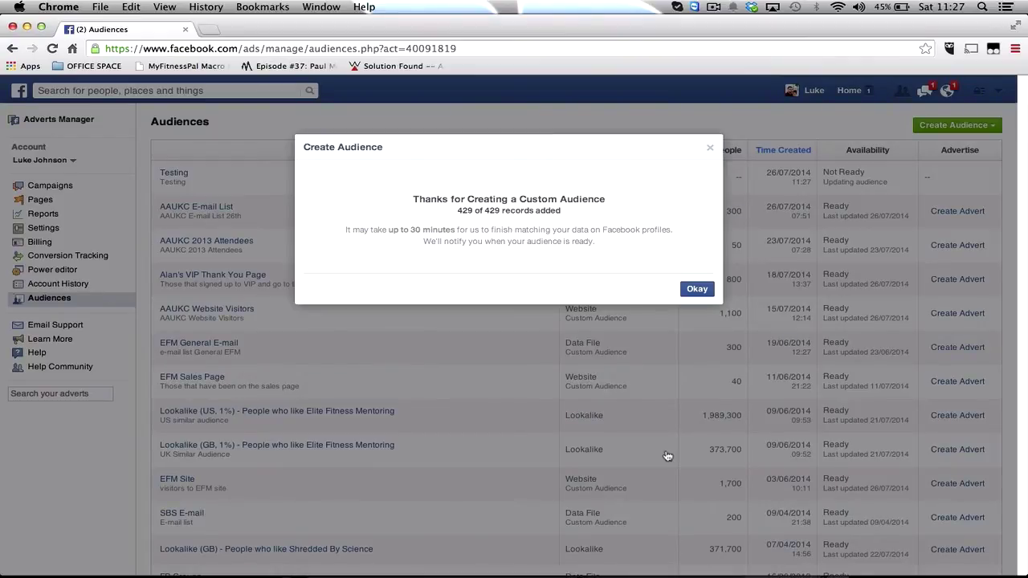
pyautogui.click(710, 148)
pyautogui.moveTo(212, 215)
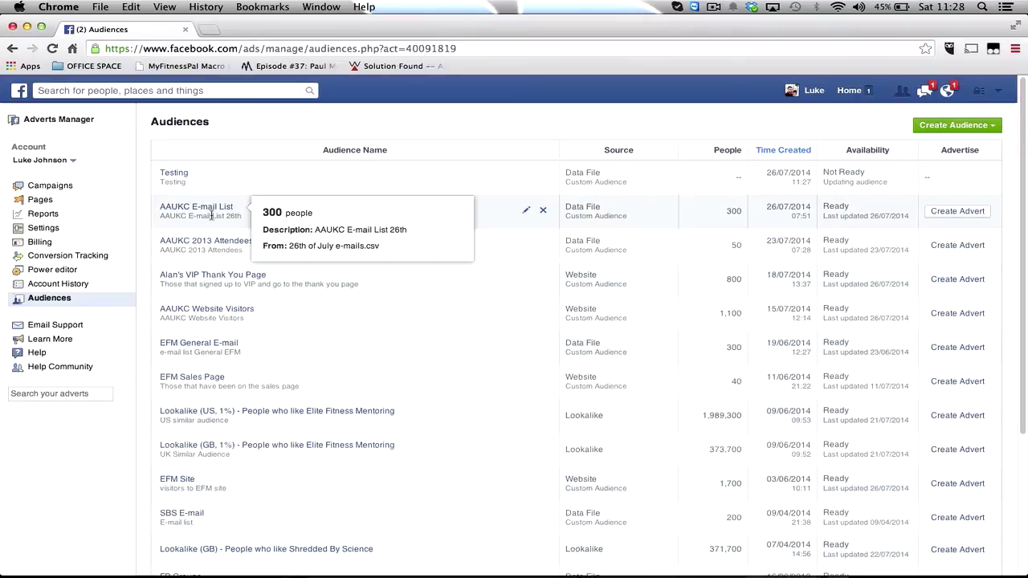